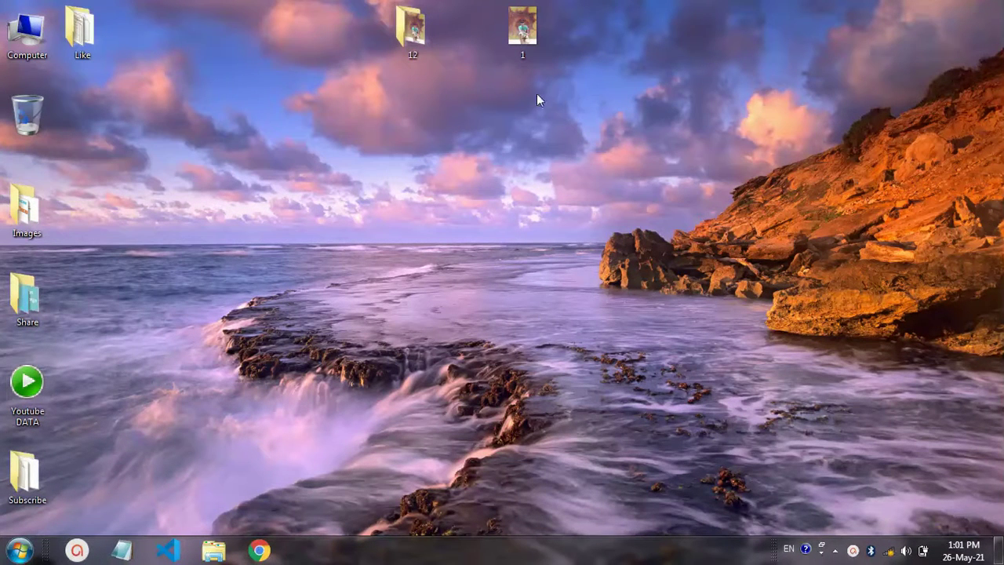
Check the file type of image 1 on the desktop in its properties, and close the properties
left_click_drag(475, 5, 602, 181)
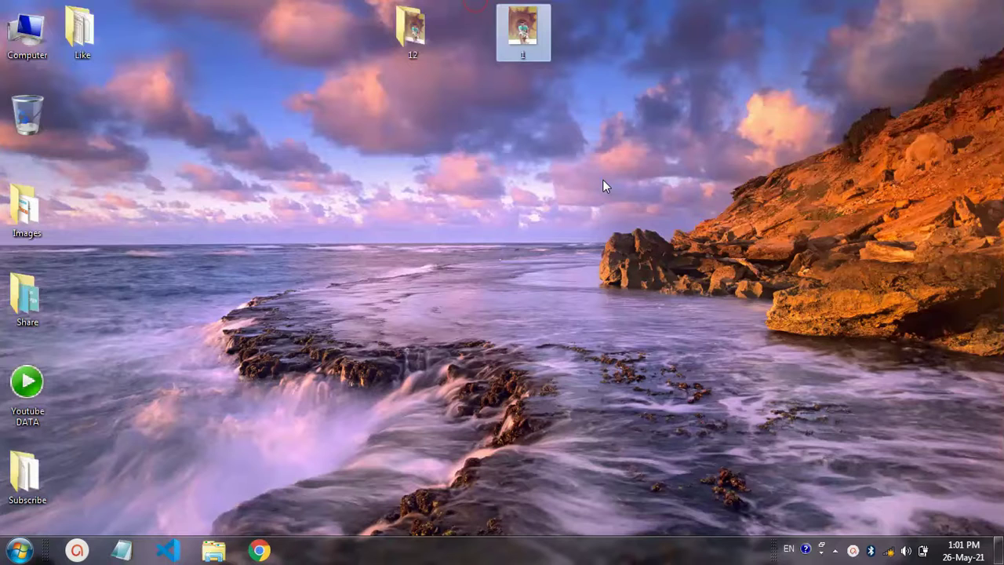
right_click(523, 18)
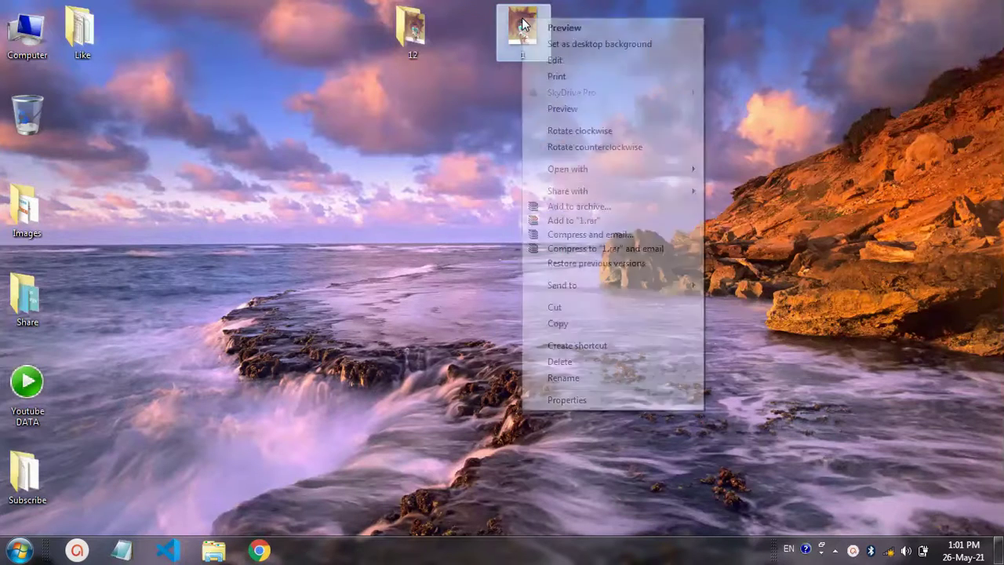
left_click(567, 400)
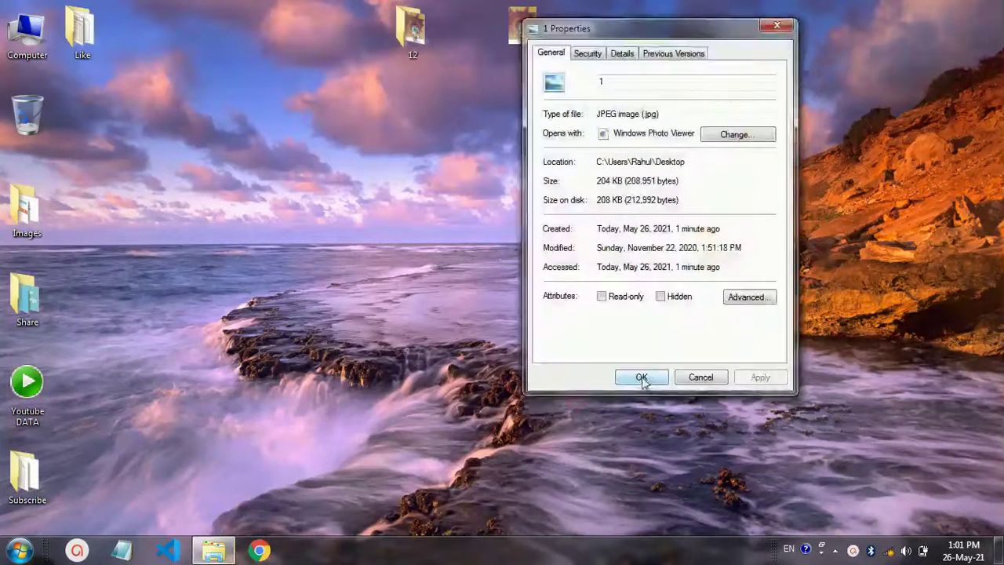
left_click_drag(665, 114, 576, 114)
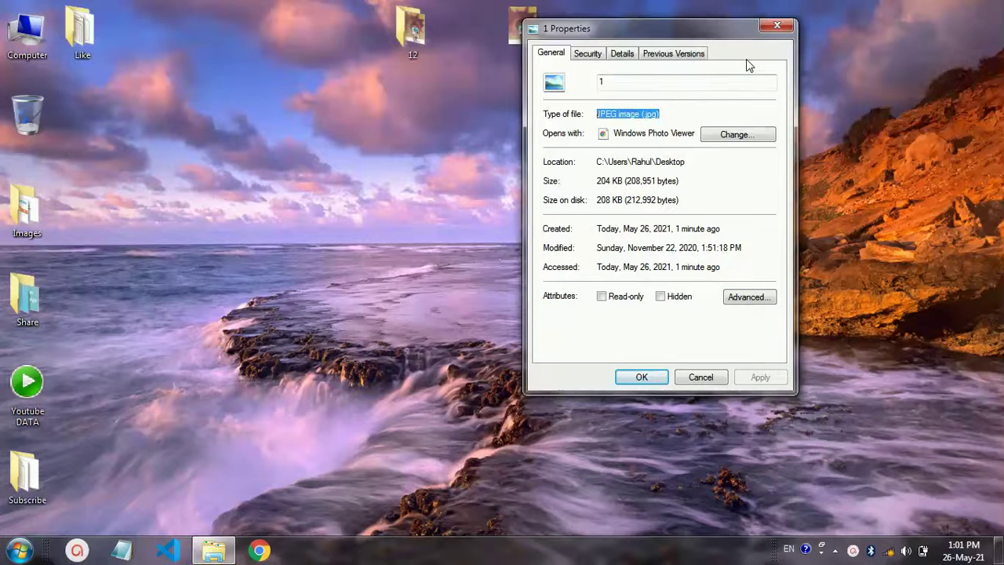
left_click(775, 31)
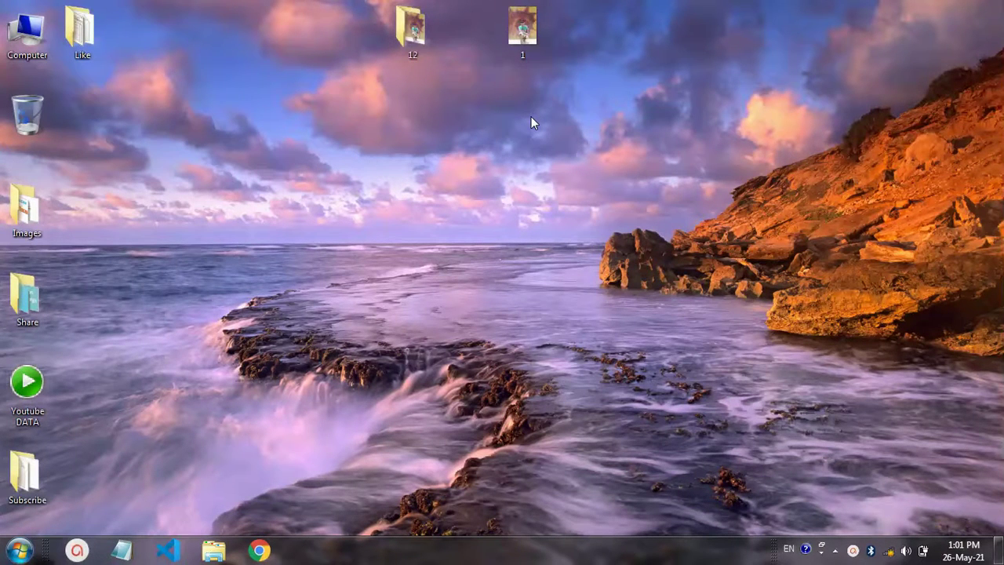
Open the desktop folder 12 to examine its contents, and close it again
left_click_drag(274, 2, 420, 110)
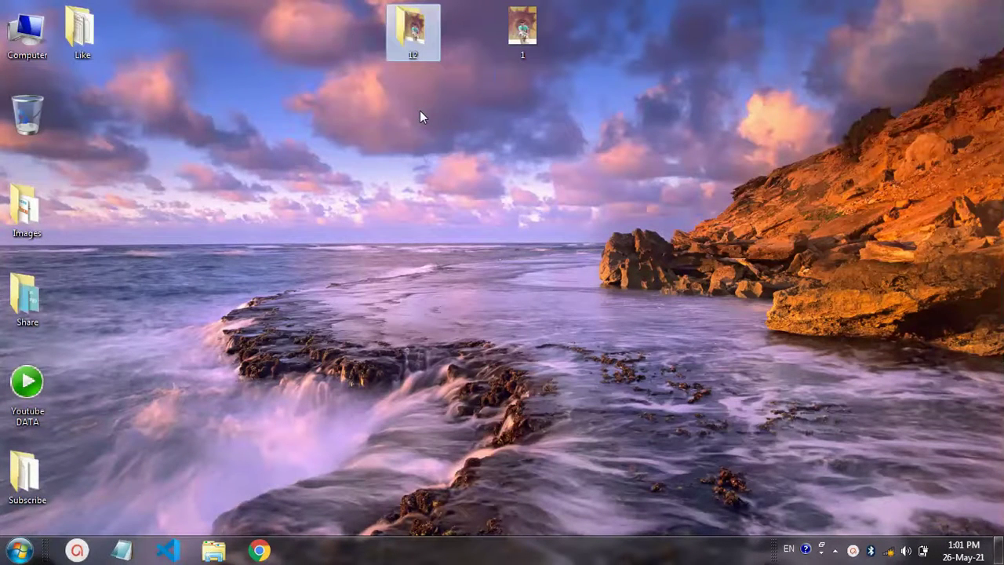
left_click_drag(521, 30, 415, 27)
double_click(414, 27)
left_click(330, 112)
left_click(397, 123)
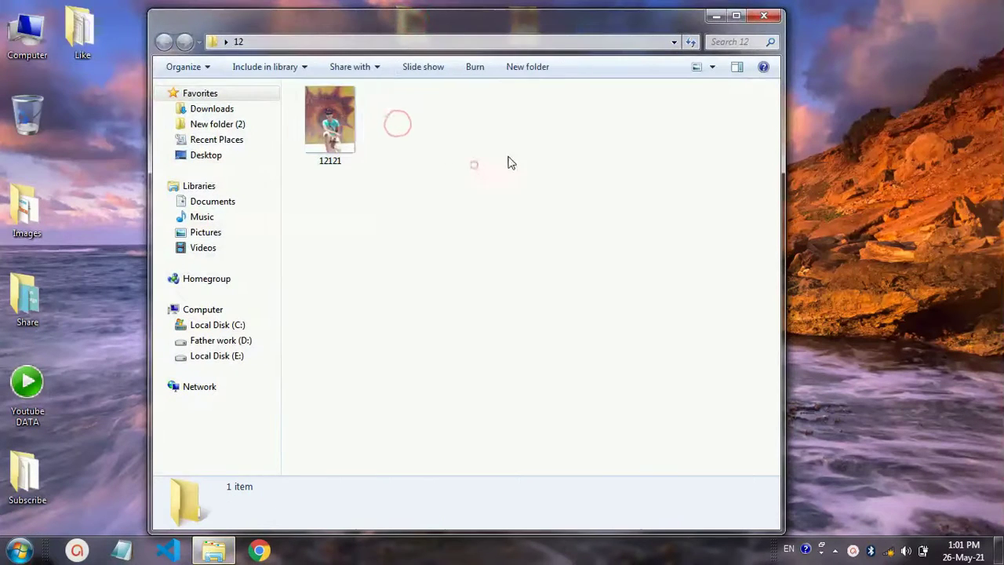
left_click(765, 17)
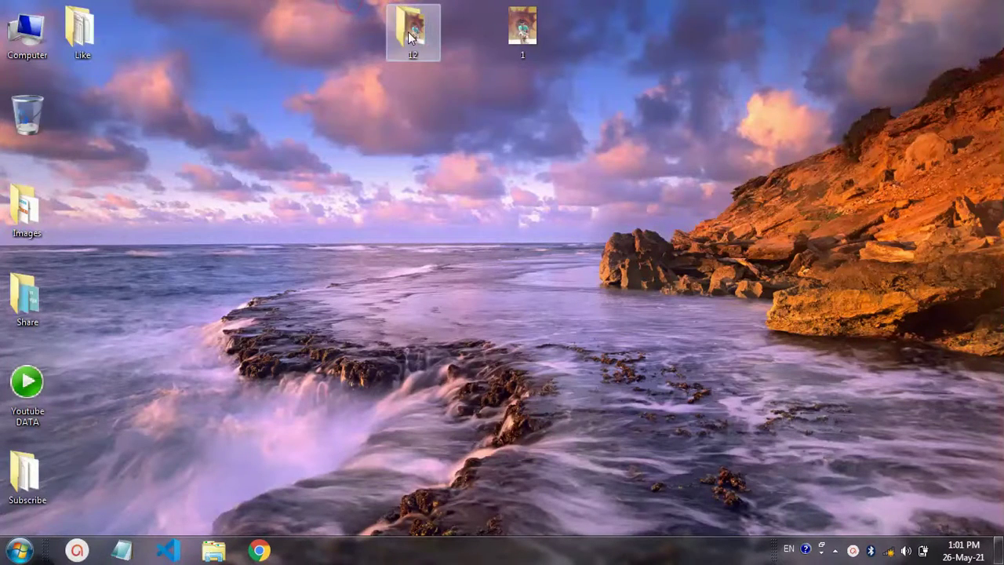
Compress folder 12 into a RAR archive named 12.rar with the Normal compression method
right_click(410, 37)
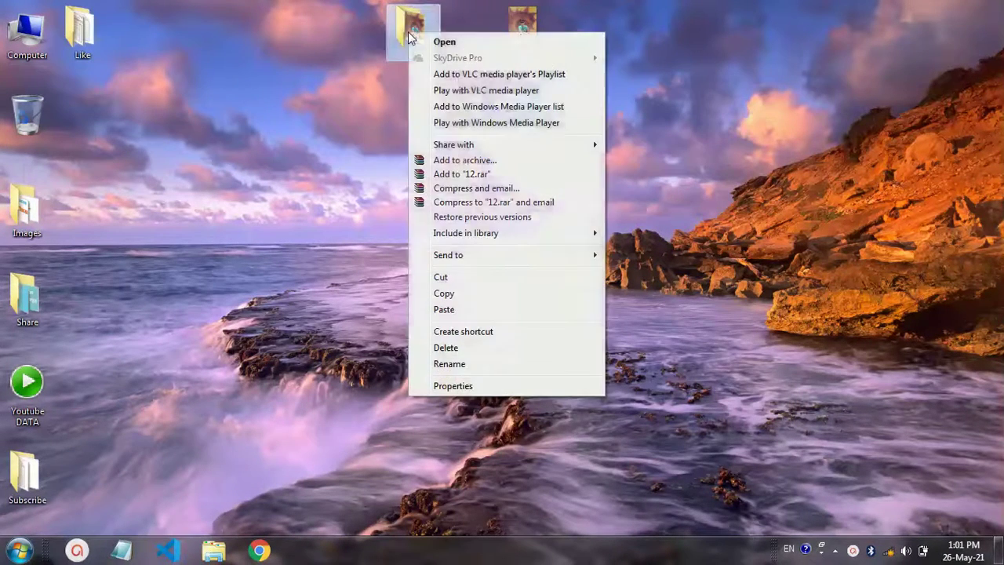
left_click(462, 160)
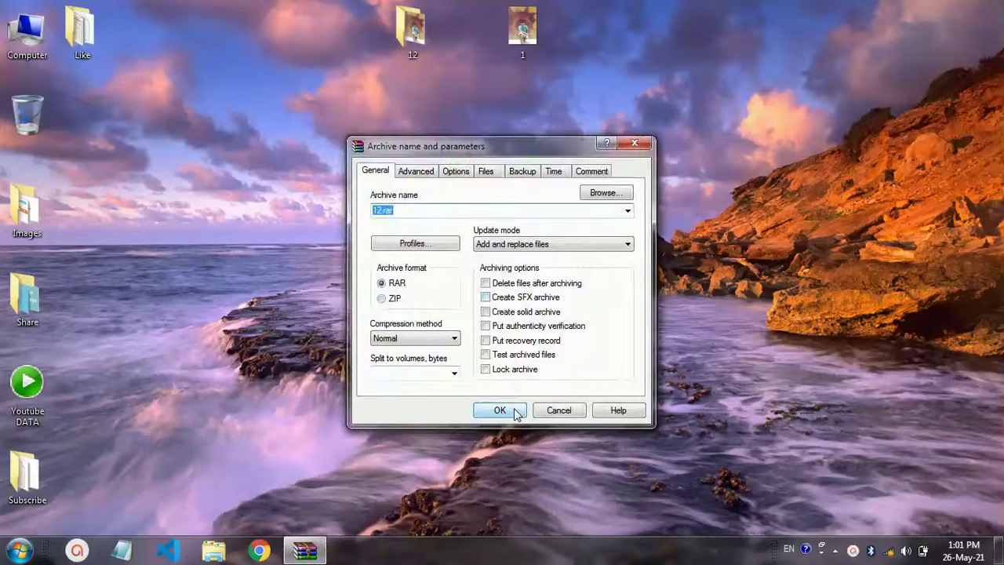
left_click(515, 413)
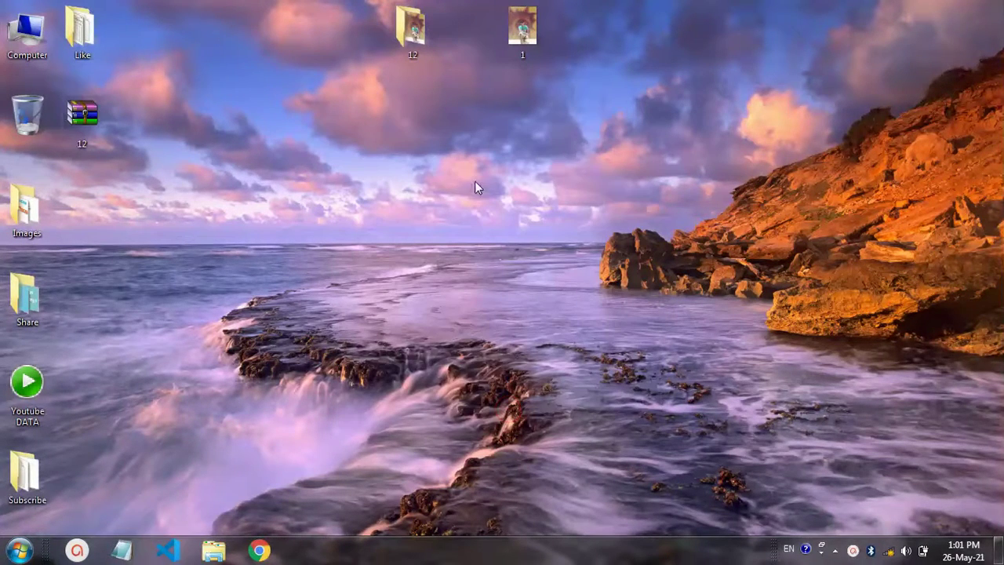
Move the 12 archive on the desktop into the row of folder 12 and image 1, just past the image
left_click_drag(86, 125, 385, 123)
left_click_drag(582, 30, 582, 30)
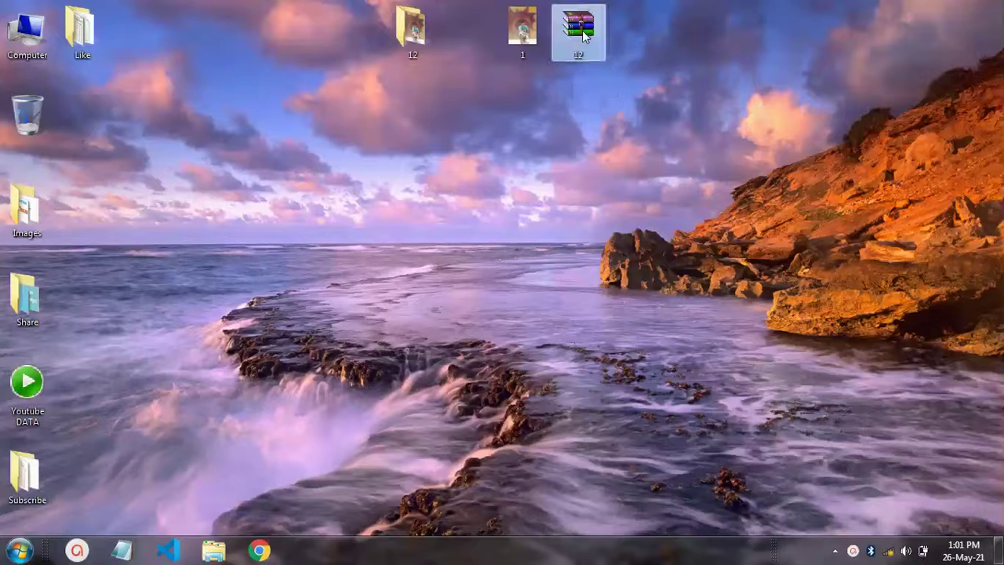
left_click_drag(569, 54, 633, 32)
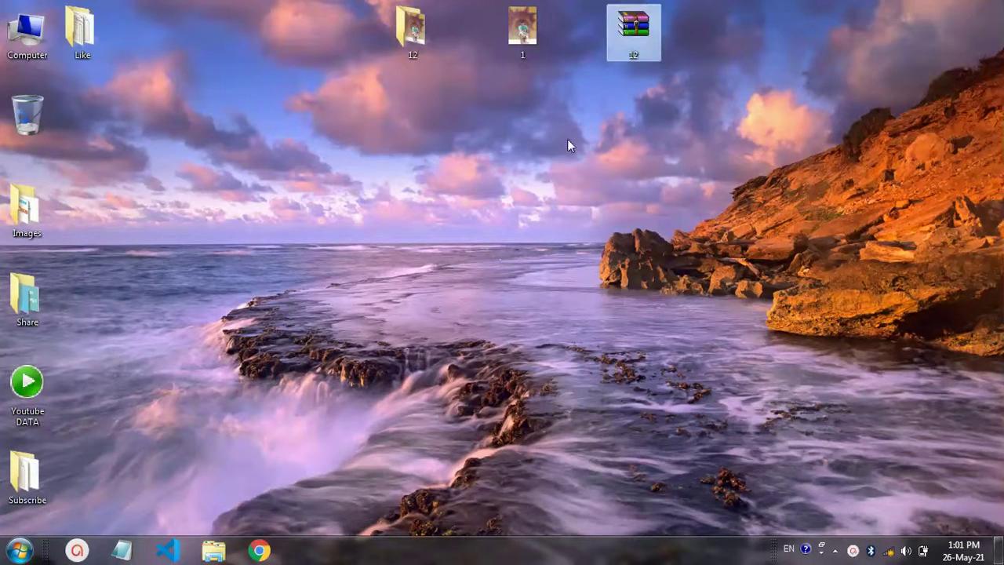
left_click(548, 159)
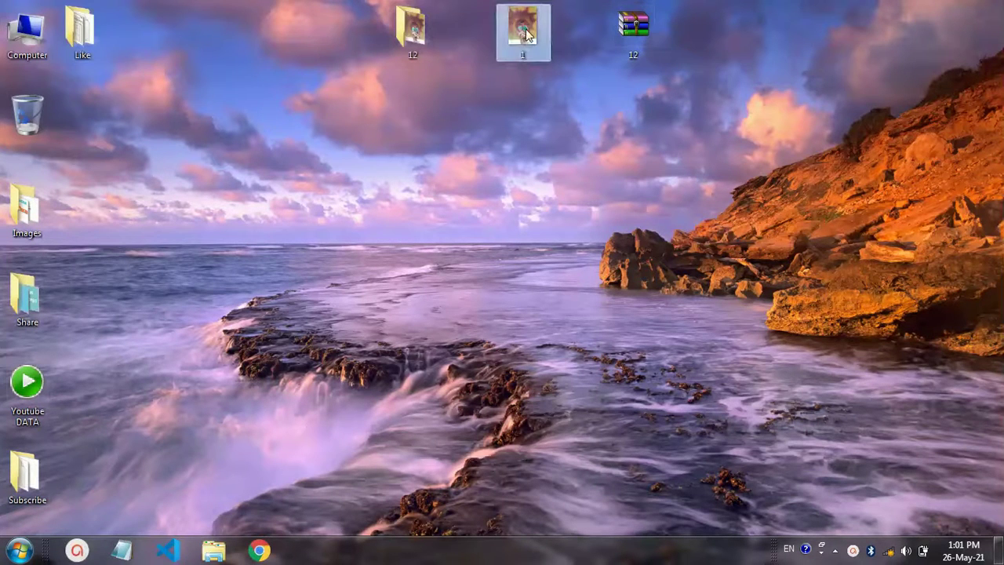
left_click(642, 37)
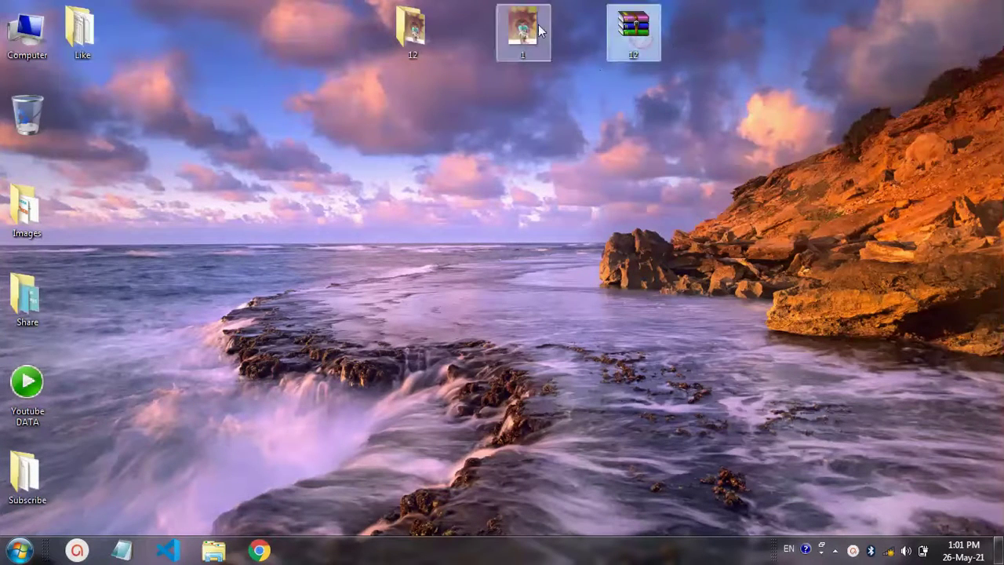
left_click(524, 56)
left_click(623, 55)
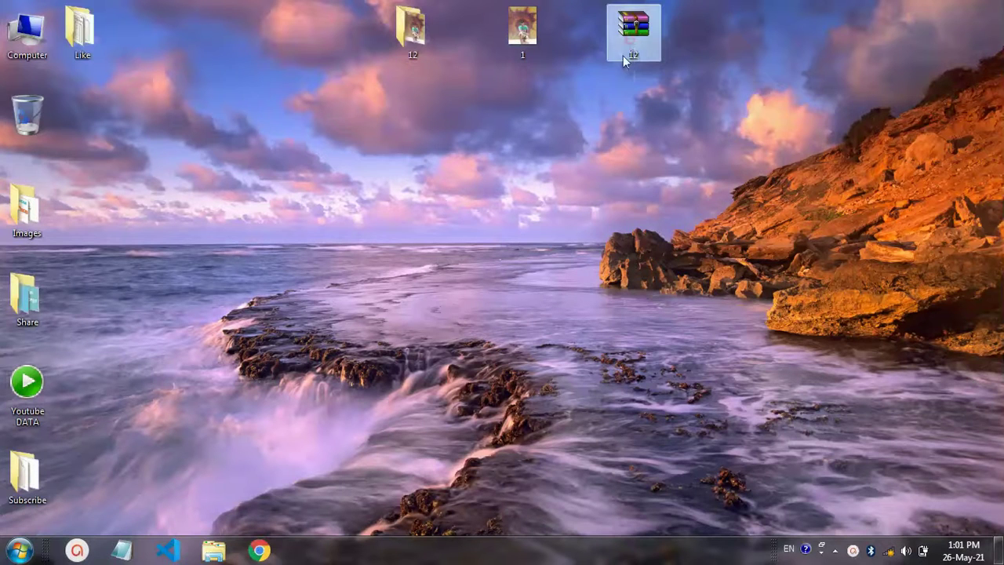
right_click(566, 141)
left_click(589, 181)
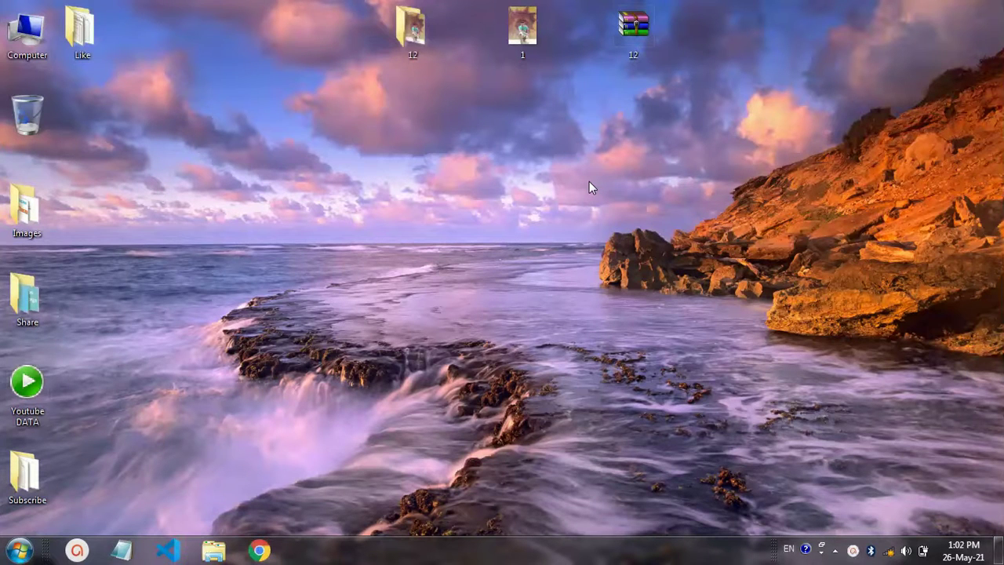
Open a command prompt, move its window below the desktop files, and enter "cd desktop" to switch to the desktop directory
key("super")
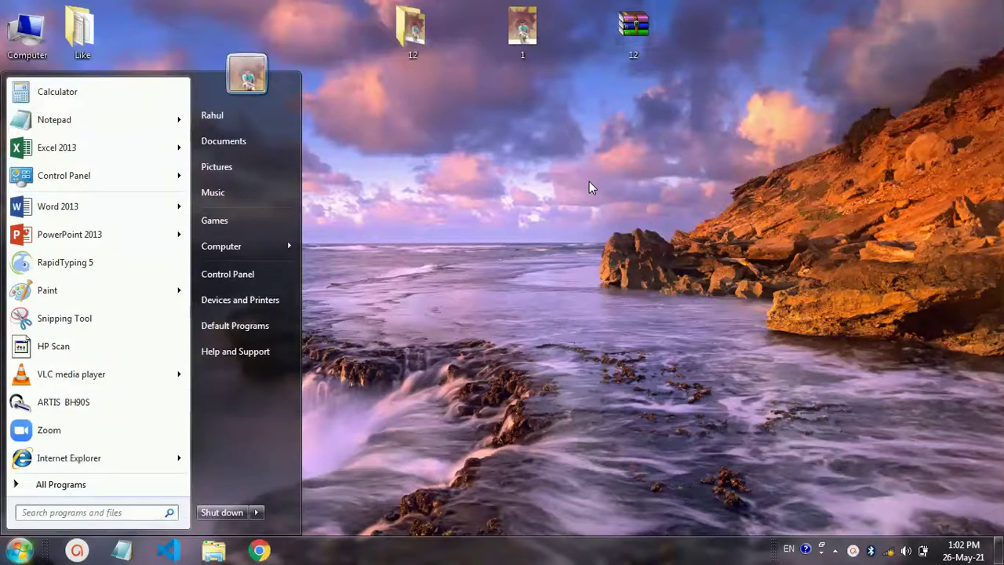
type("cmd")
key("Return")
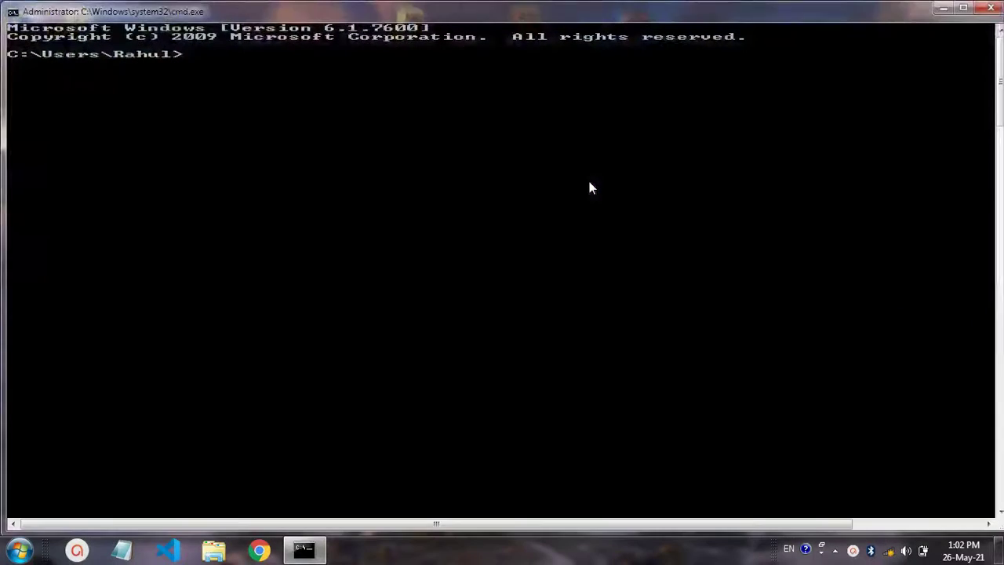
left_click_drag(628, 3, 625, 165)
type("cd desktop")
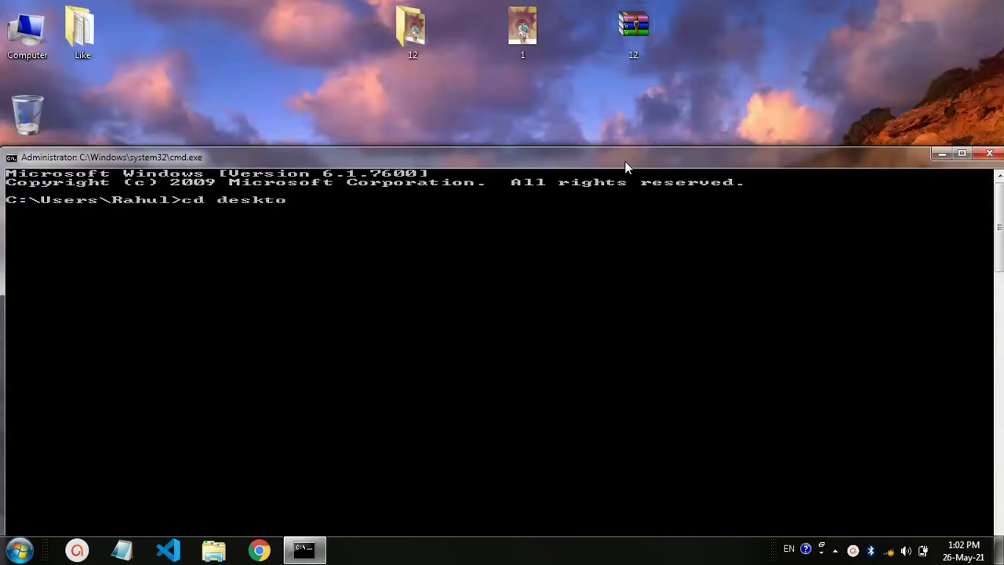
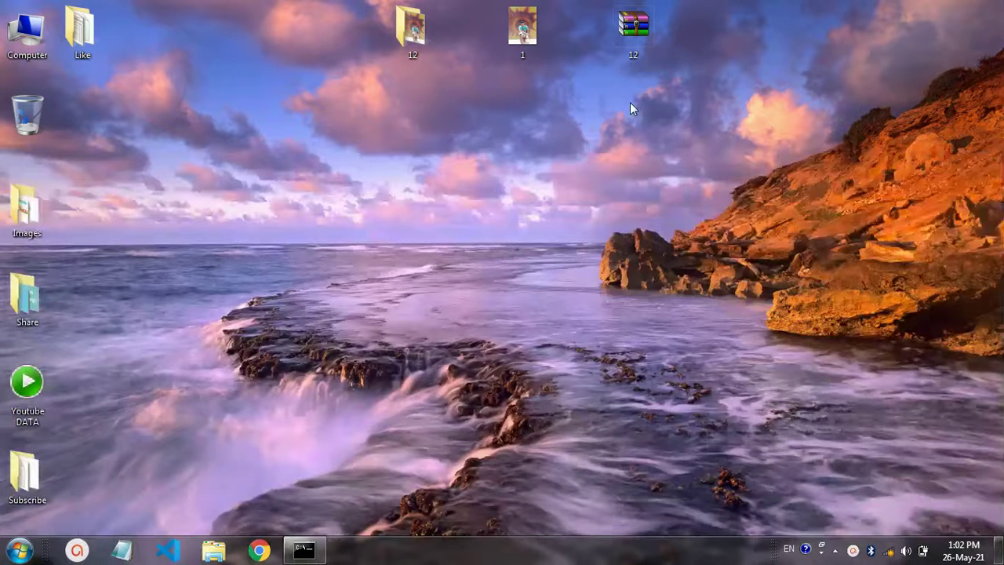
View image 1 in the photo viewer, close it, and open the same file with WinRAR archiver
double_click(522, 26)
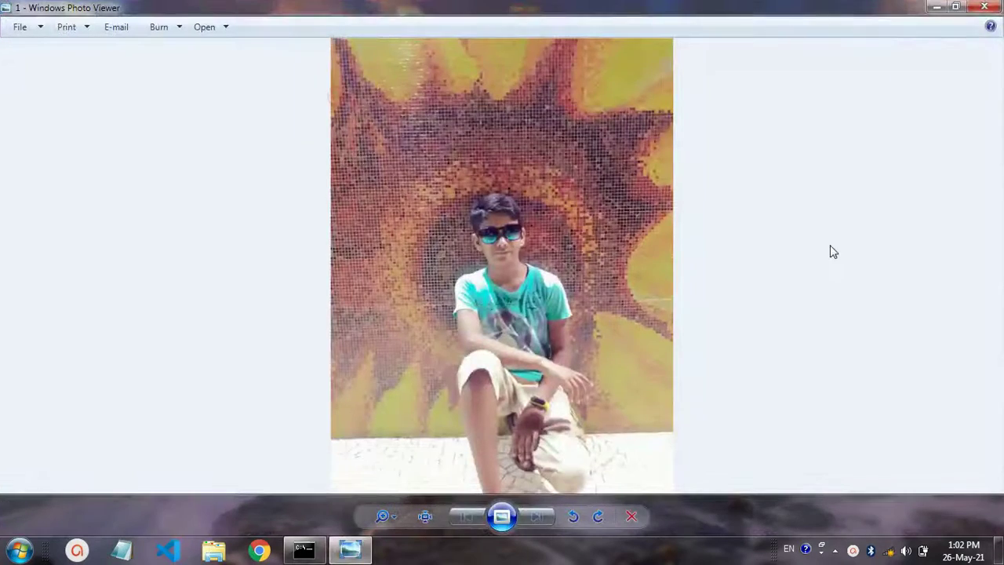
left_click(984, 7)
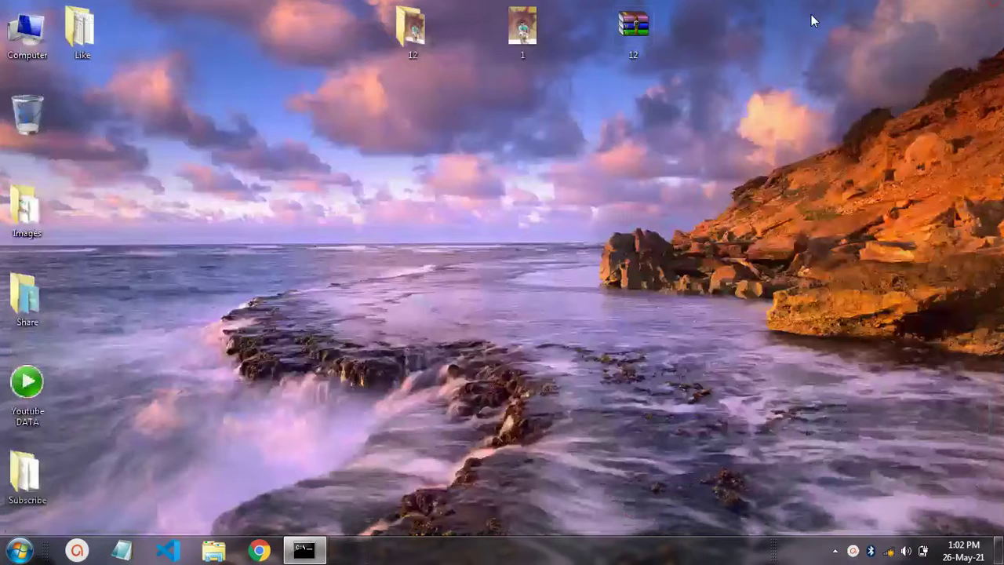
right_click(522, 20)
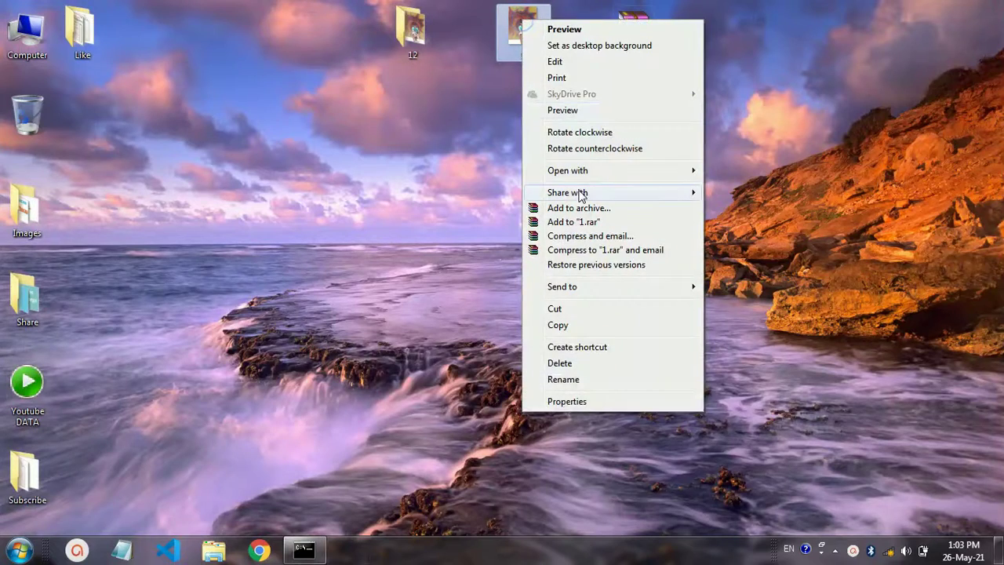
mouse_move(578, 171)
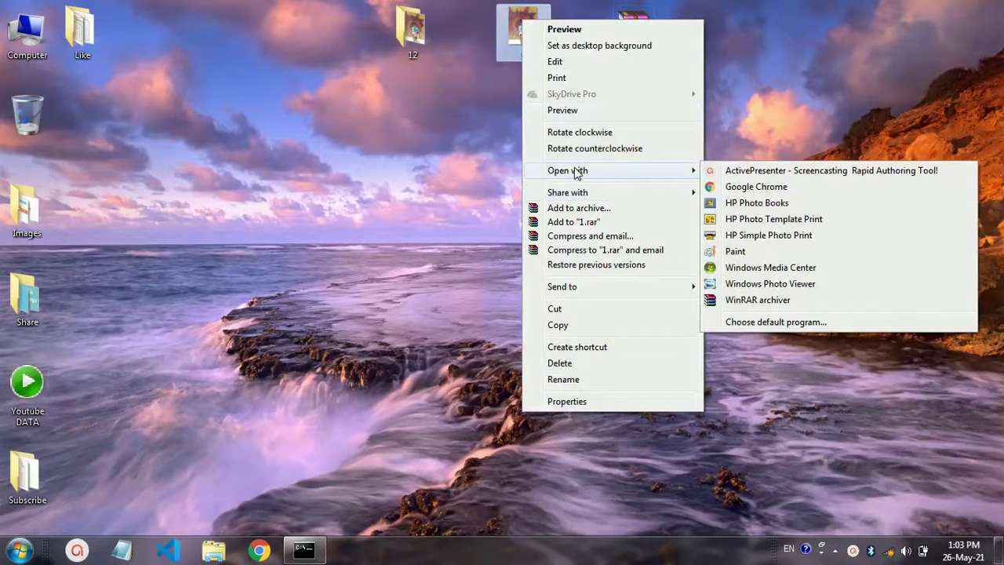
left_click(753, 301)
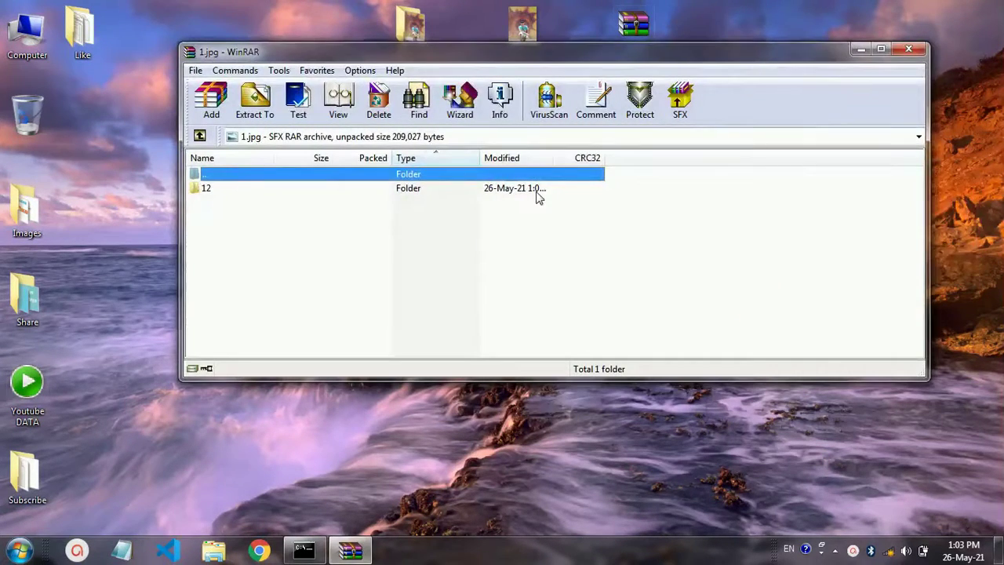
Open folder 12 inside the 1.jpg archive, view the hidden picture 12121.jpg, and close the viewer
left_click(226, 189)
double_click(211, 191)
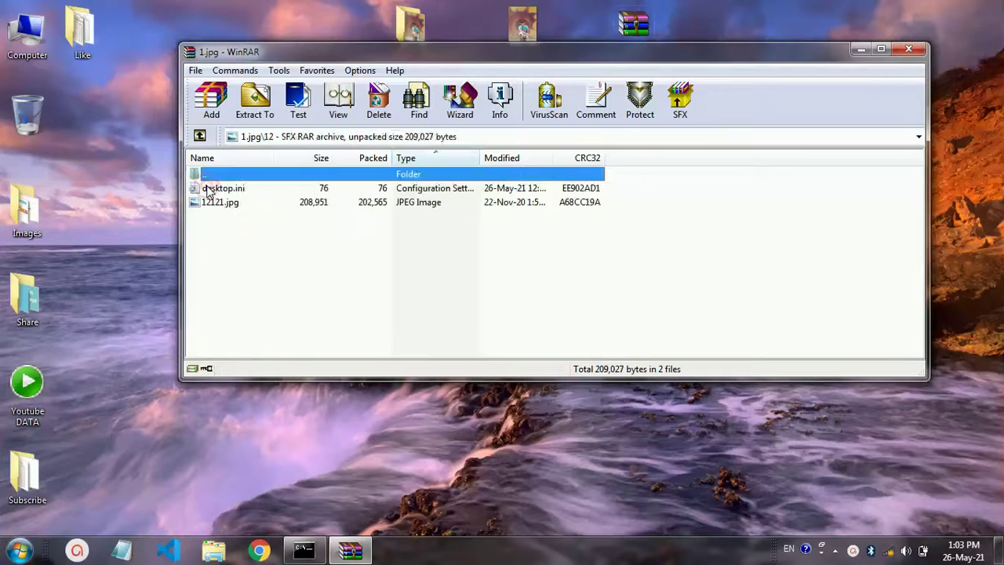
left_click(211, 215)
double_click(207, 203)
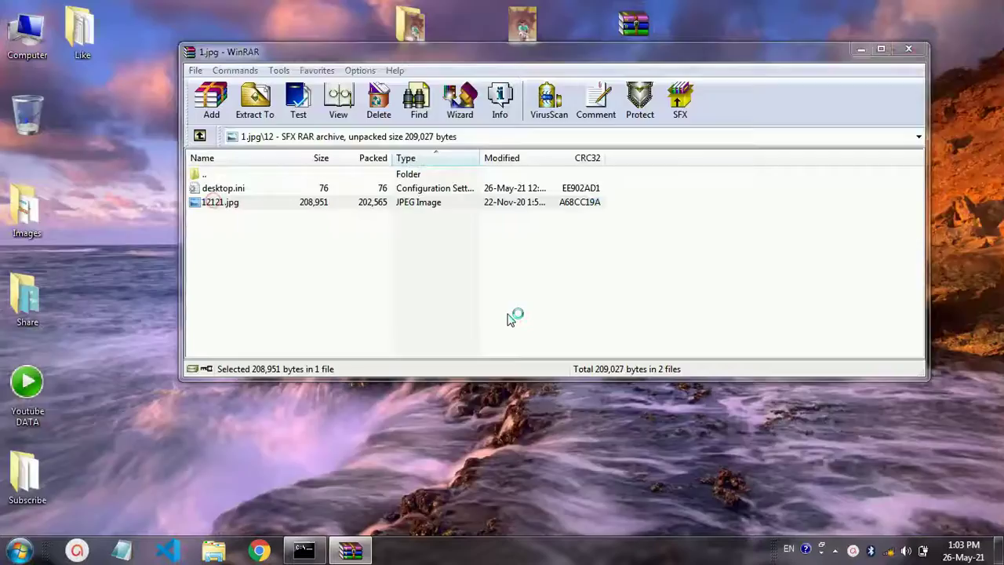
left_click(995, 6)
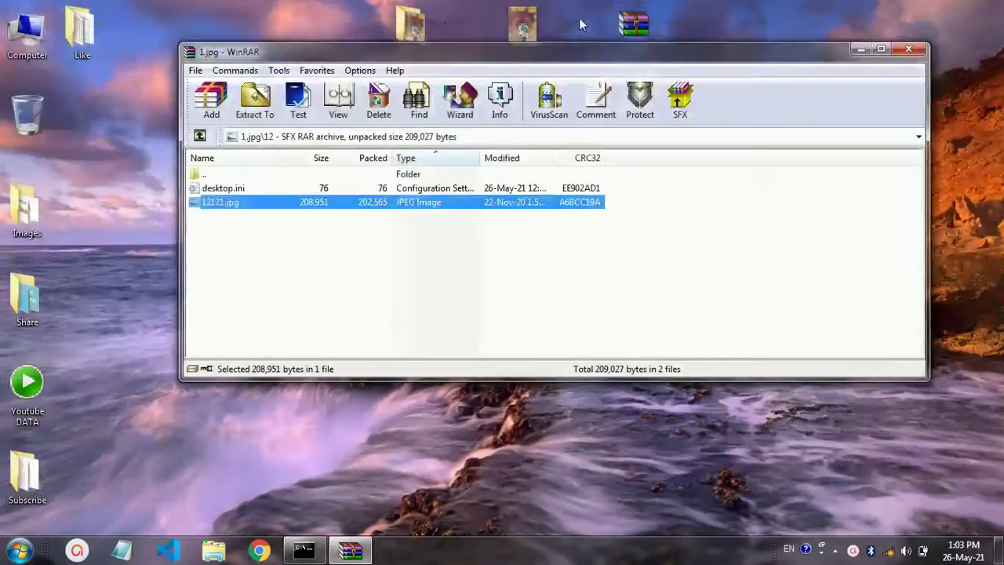
Open the original desktop folder 12 to compare its contents, and close both the folder and the archive window
double_click(410, 25)
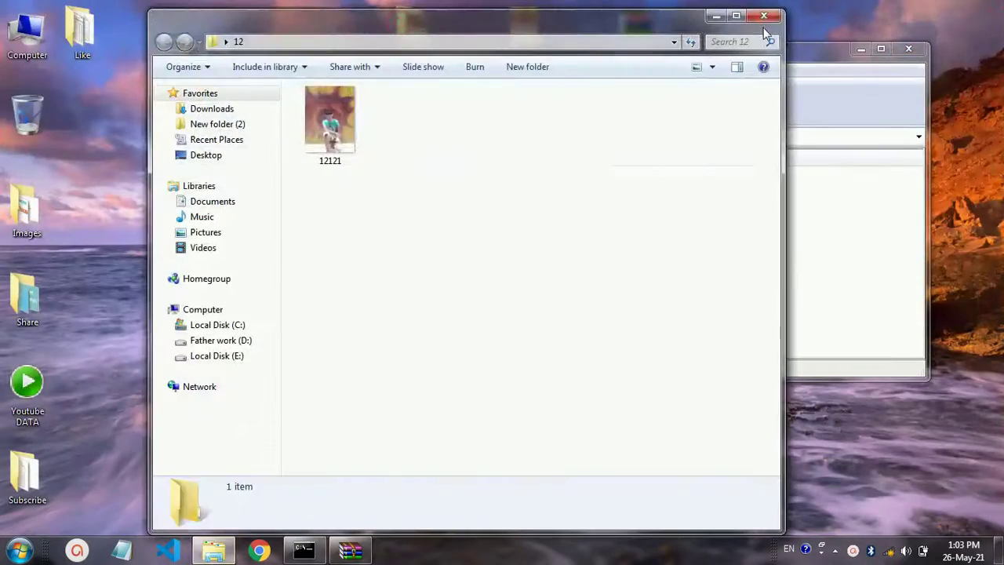
left_click(763, 15)
left_click(903, 45)
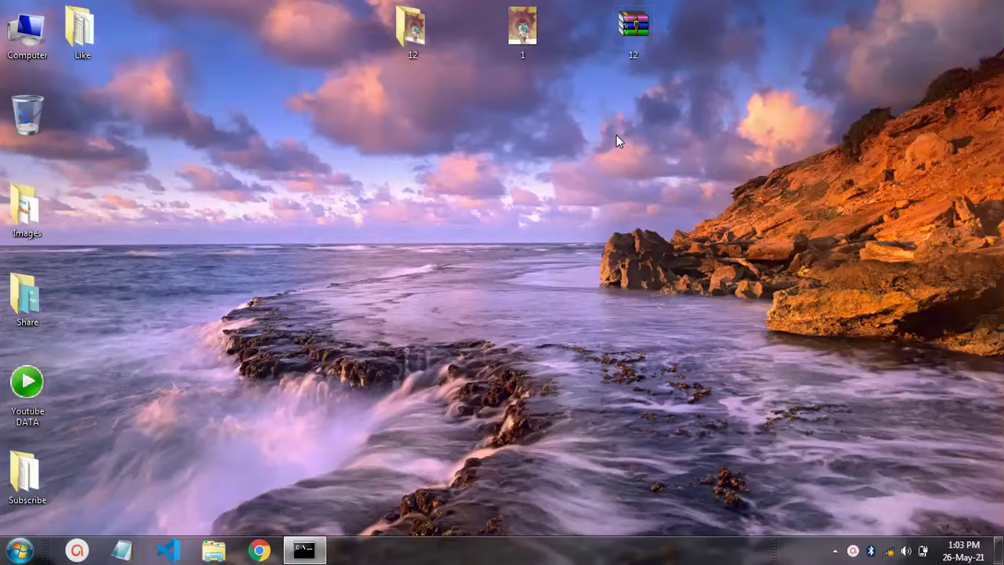
left_click(523, 30)
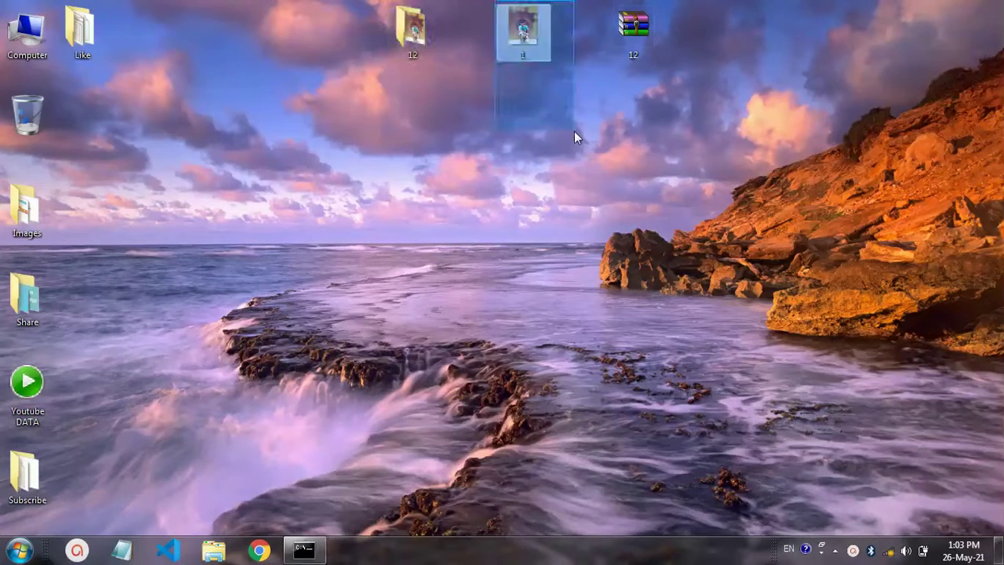